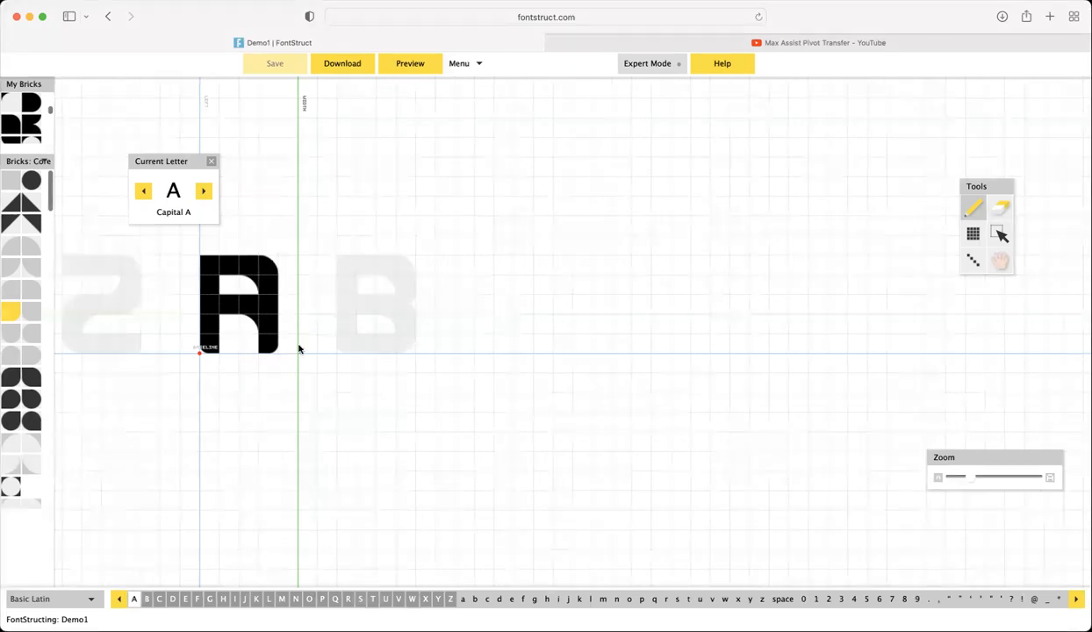
# Step: Open capital B and browse the Core and My Bricks palettes to examine the available brick shapes
pyautogui.click(147, 600)
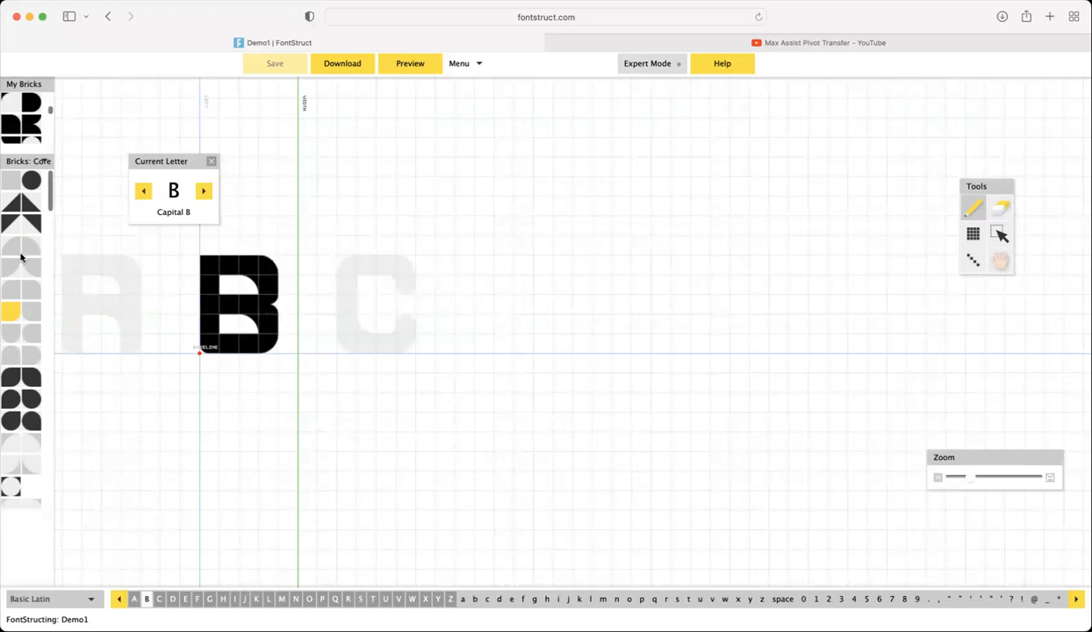
pyautogui.scroll(-1, 21, 256)
pyautogui.scroll(-10, 21, 256)
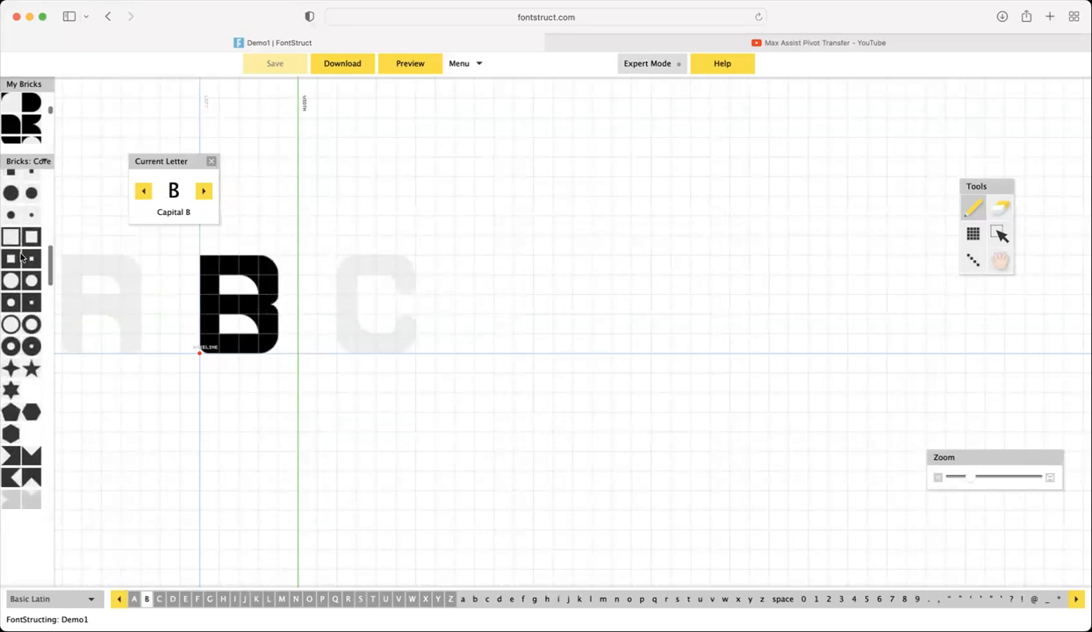
pyautogui.scroll(-5, 21, 256)
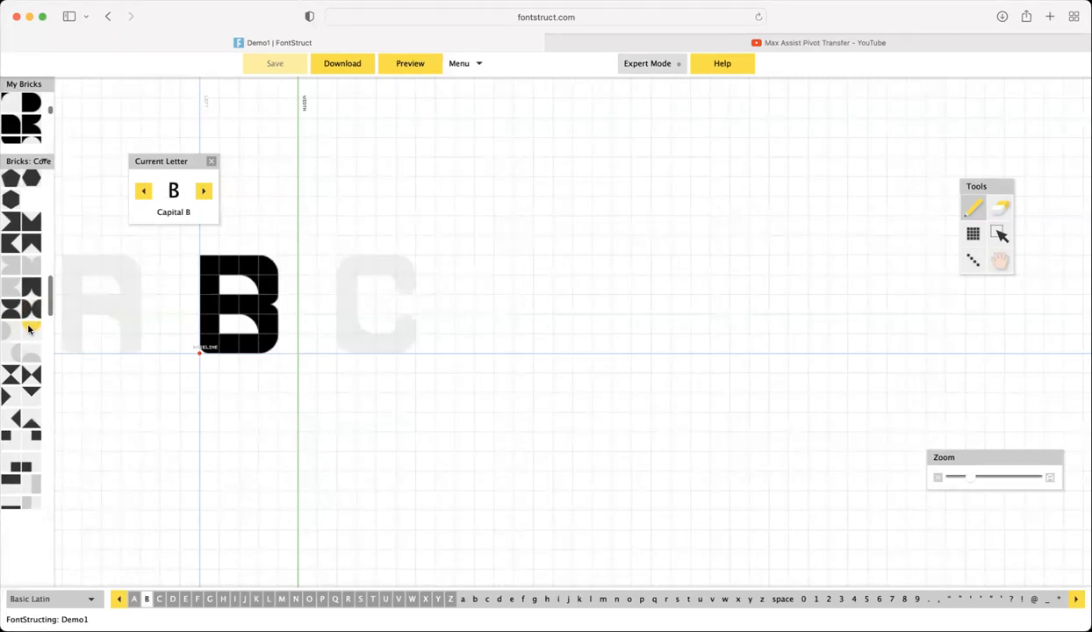
pyautogui.scroll(5, 19, 305)
pyautogui.scroll(8, 18, 301)
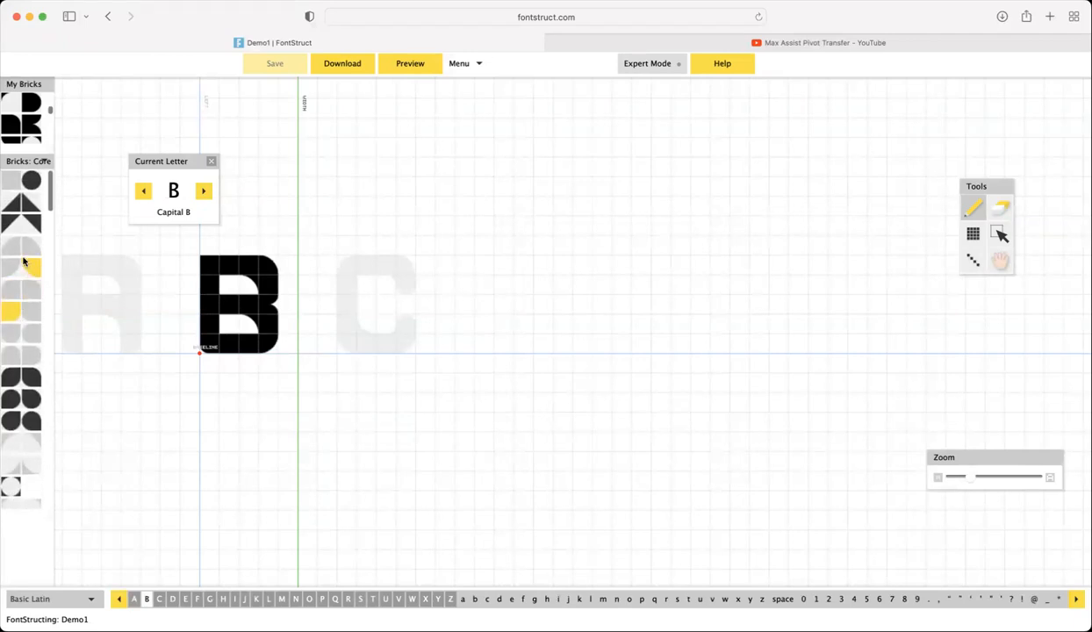
pyautogui.scroll(-3, 40, 109)
pyautogui.scroll(-4, 36, 112)
pyautogui.scroll(8, 30, 116)
pyautogui.scroll(-6, 30, 116)
pyautogui.scroll(1, 31, 116)
pyautogui.scroll(-3, 31, 116)
pyautogui.scroll(3, 30, 116)
pyautogui.scroll(3, 30, 116)
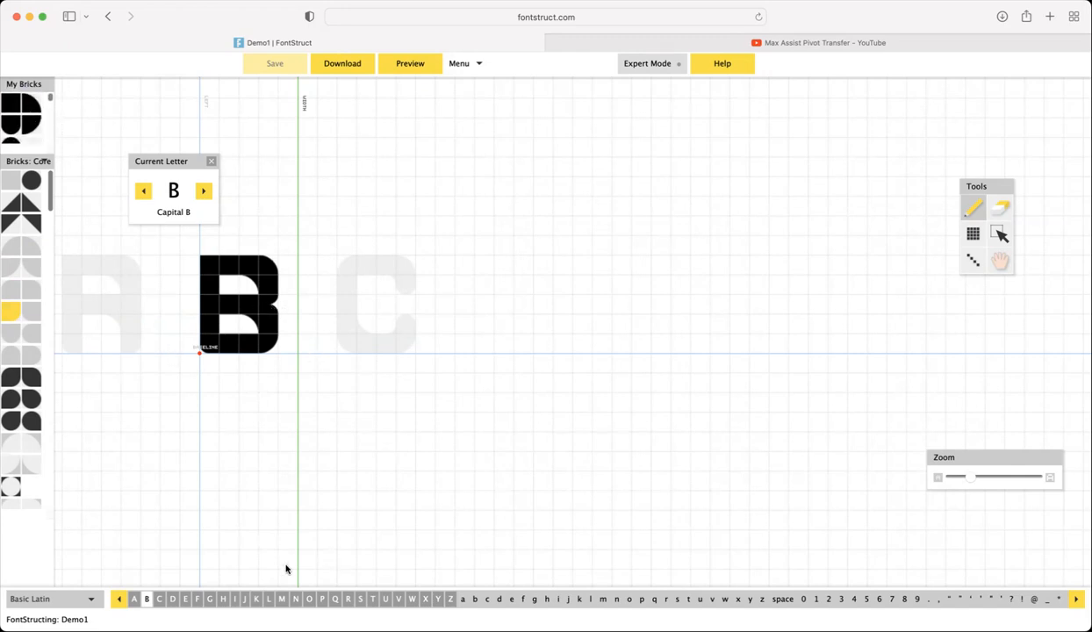
# Step: View capitals C, D, E, F and G one after another to examine how their bricks form each letter
pyautogui.click(160, 598)
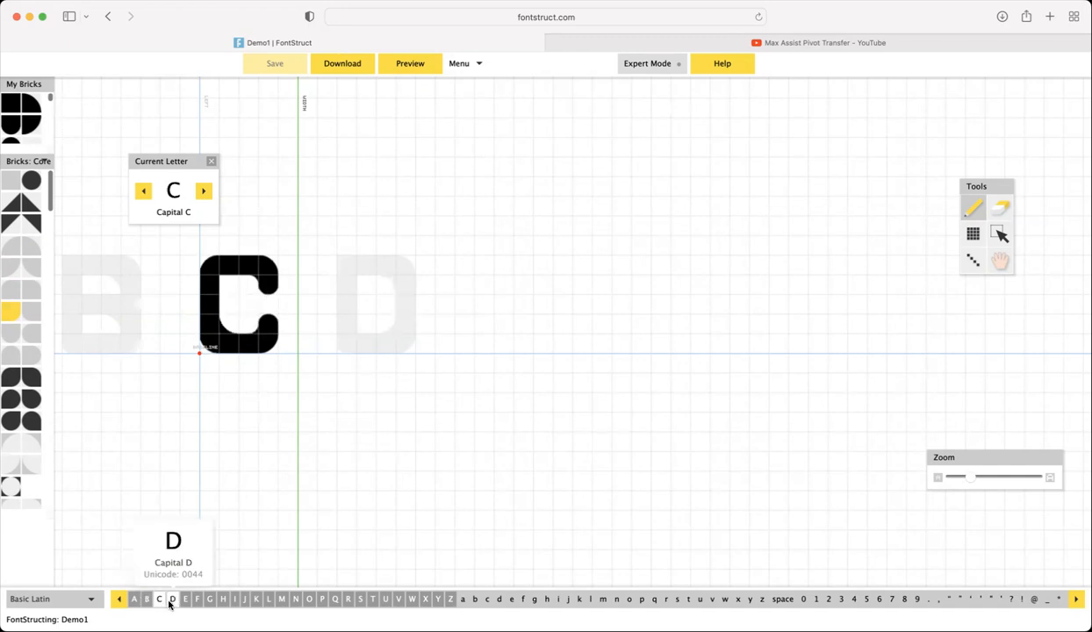
pyautogui.click(172, 601)
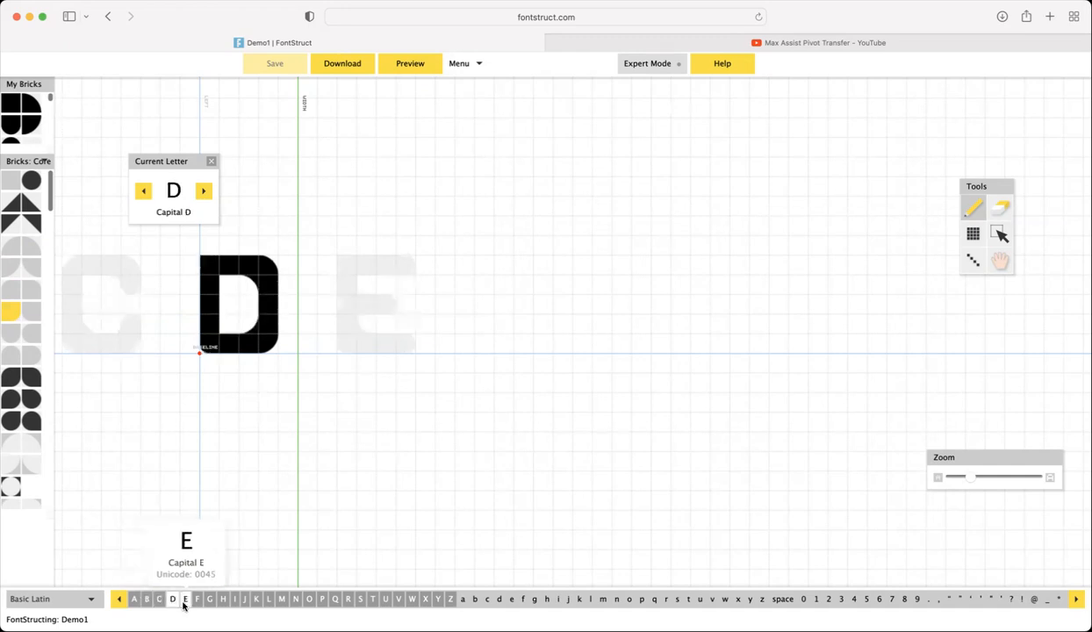
pyautogui.click(185, 601)
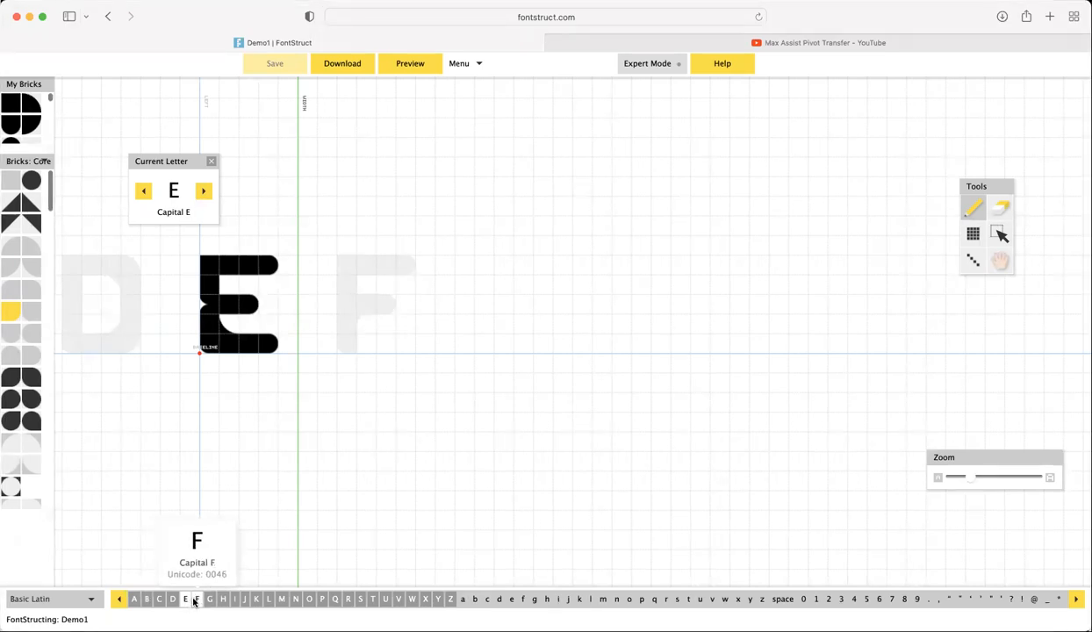
pyautogui.click(195, 600)
pyautogui.click(185, 600)
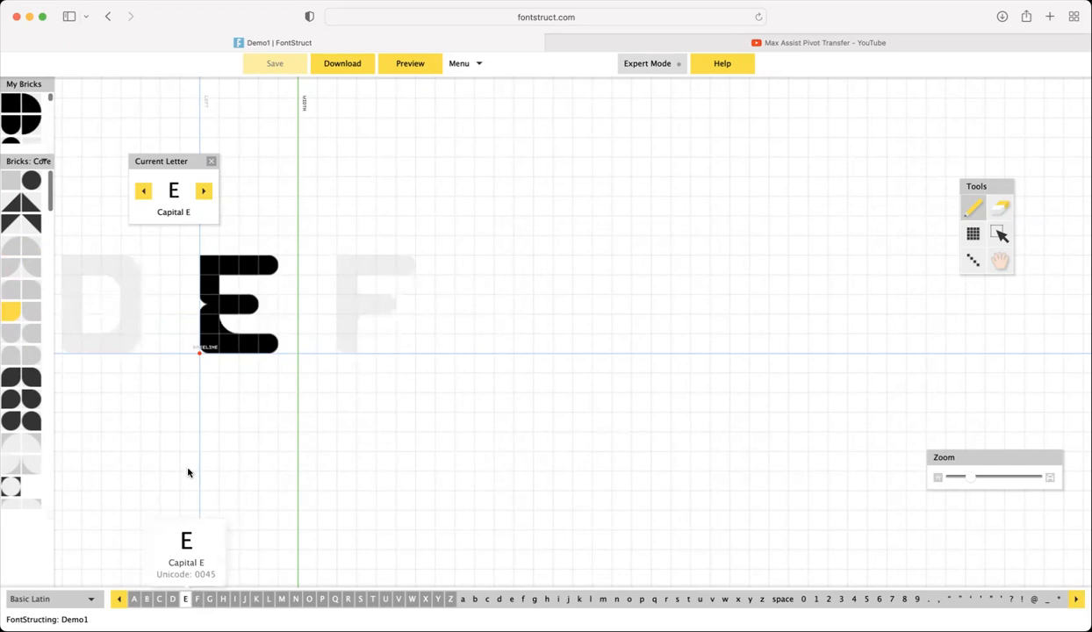
pyautogui.click(196, 600)
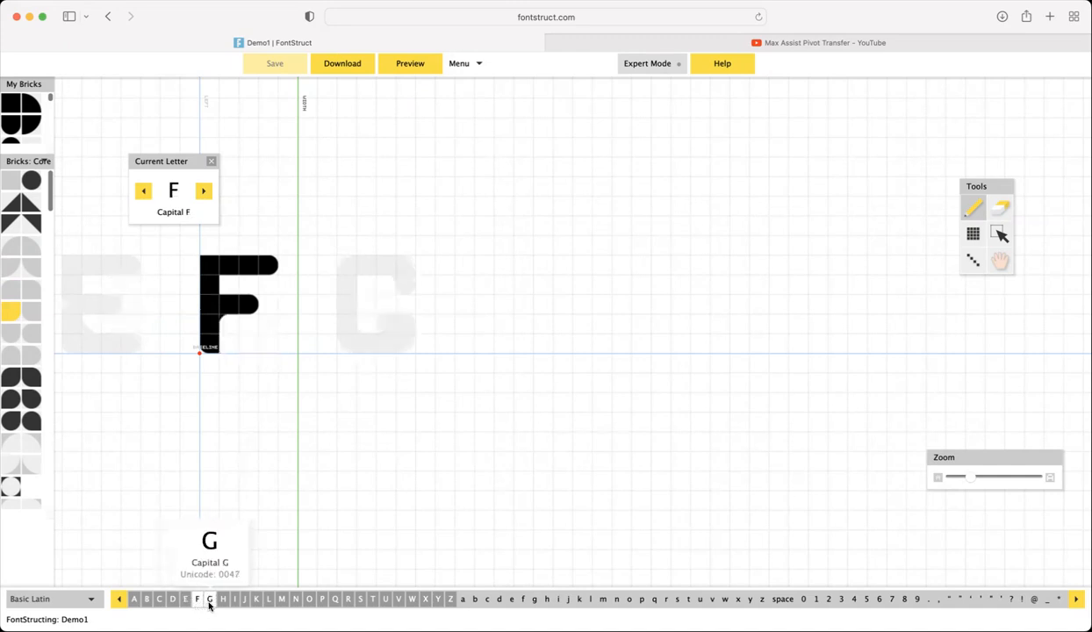
pyautogui.click(210, 601)
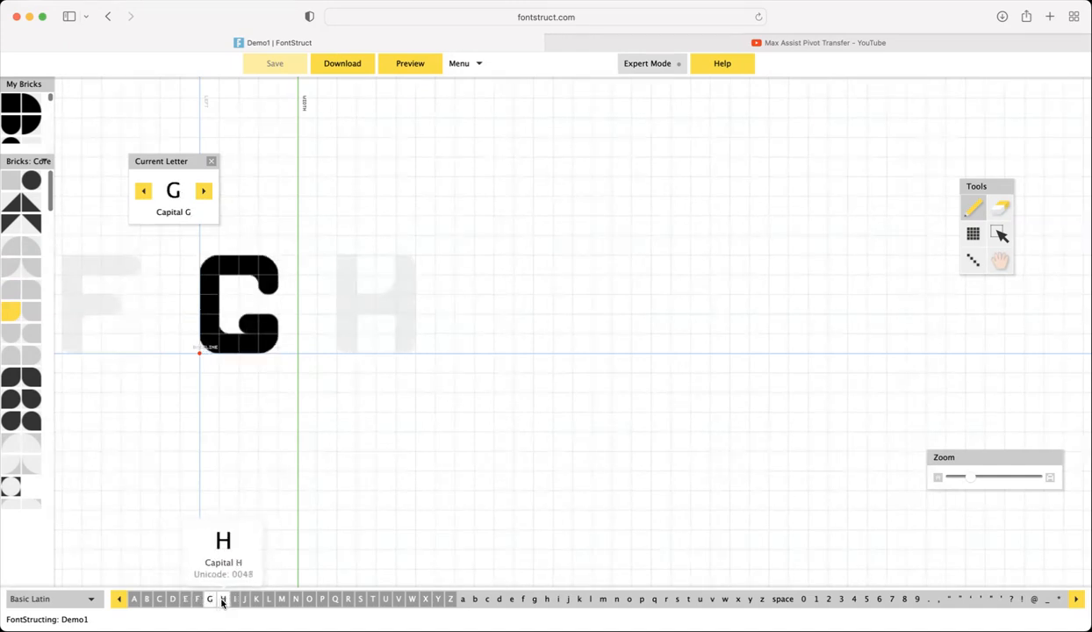
# Step: Examine the brick construction of capitals H, I, J, K, M and N
pyautogui.click(222, 601)
pyautogui.click(234, 600)
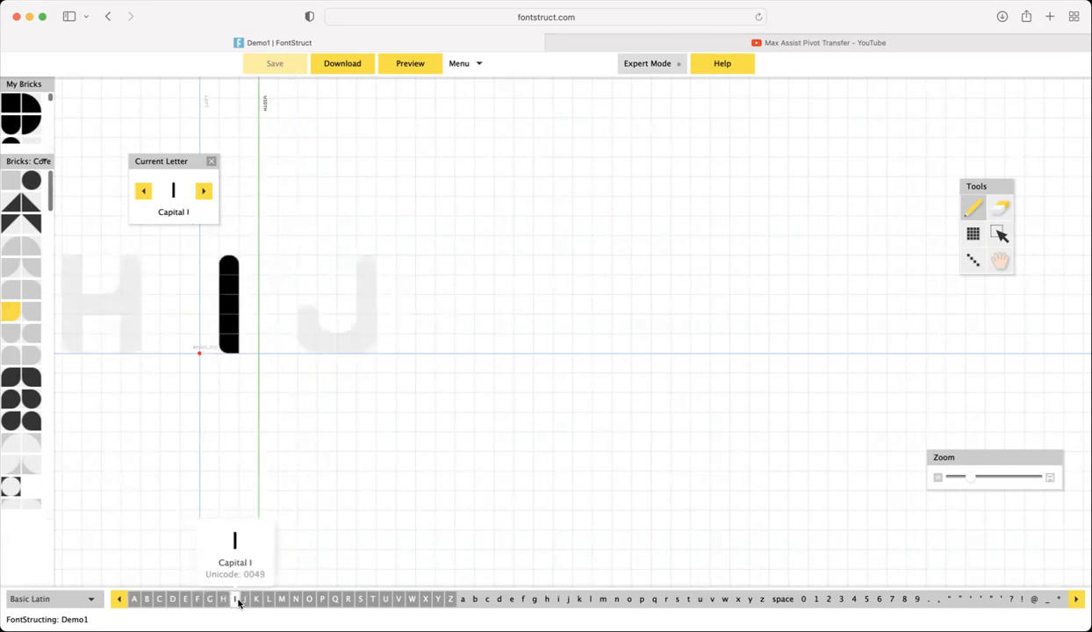
pyautogui.click(245, 601)
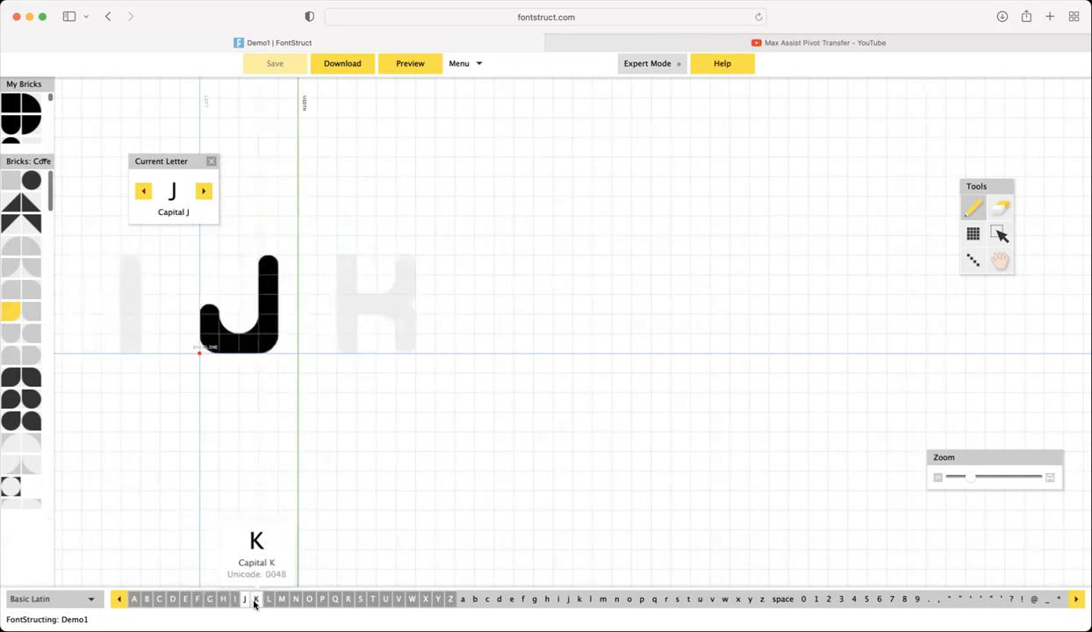
pyautogui.click(255, 600)
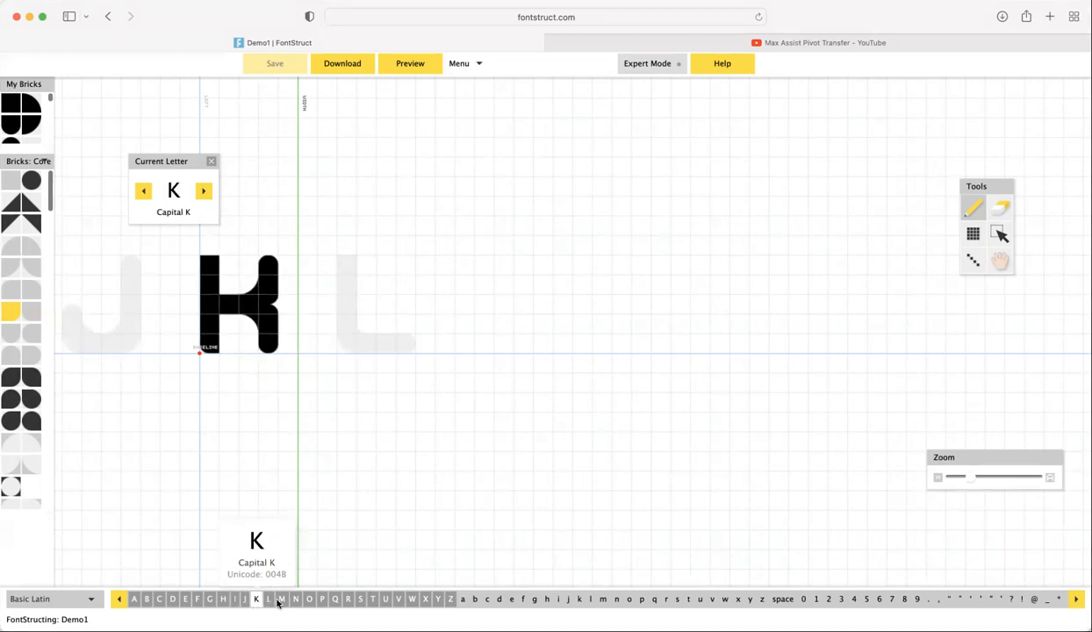
pyautogui.click(280, 601)
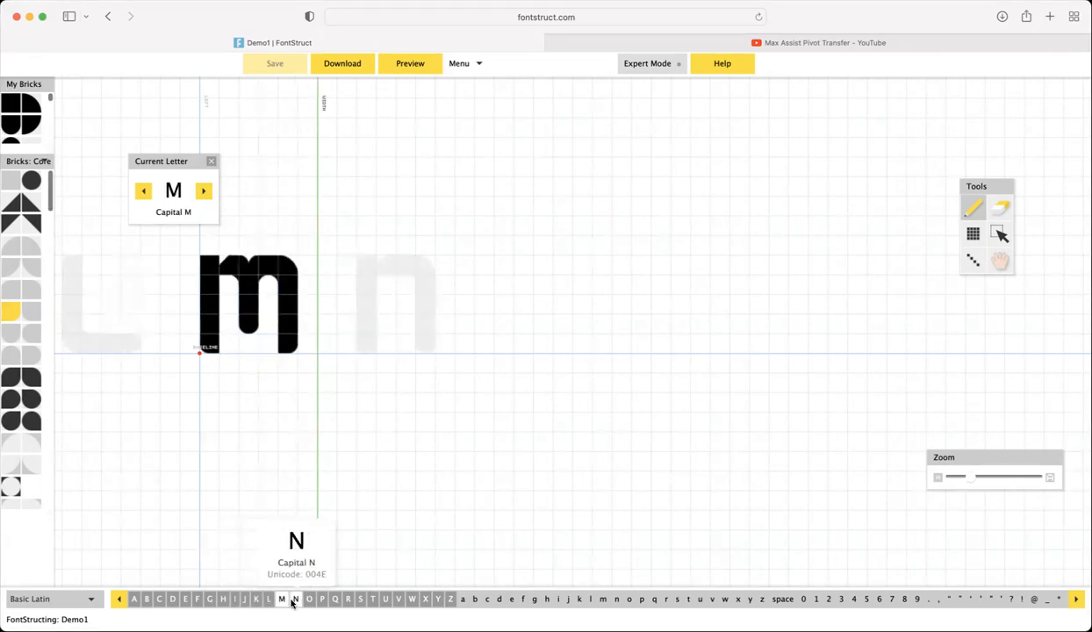
pyautogui.click(294, 600)
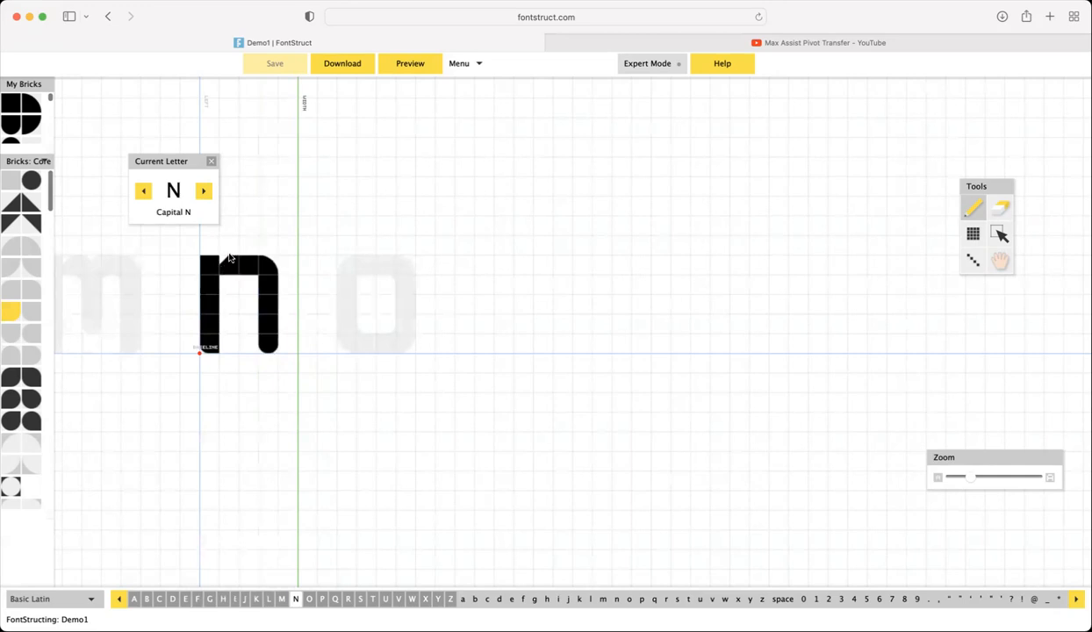
# Step: Try to place the selected curved brick on the faint M beside capital N, and undo it
pyautogui.click(110, 271)
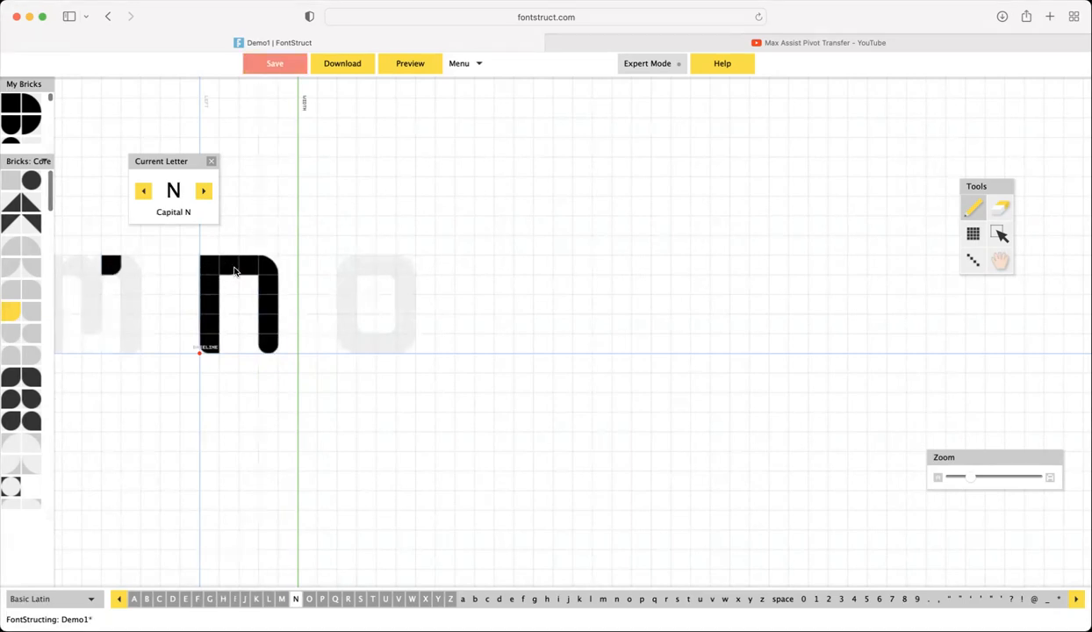
pyautogui.click(458, 64)
pyautogui.click(562, 84)
# Step: Go back to capital M and view each capital through U, comparing their curves, joints and tails
pyautogui.click(282, 599)
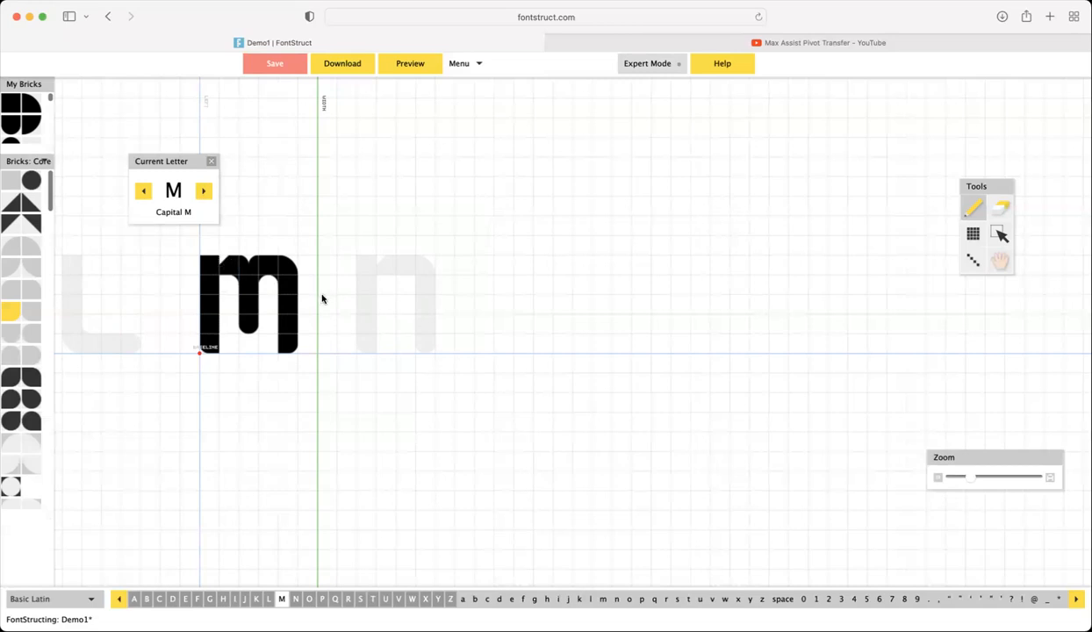
pyautogui.click(295, 598)
pyautogui.click(309, 600)
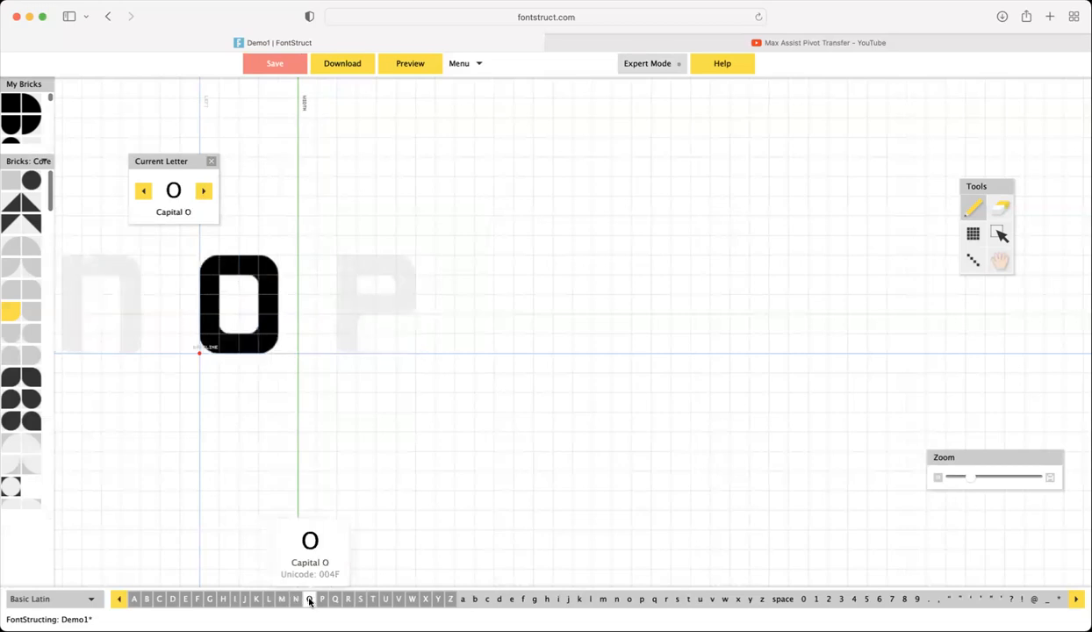
pyautogui.click(322, 599)
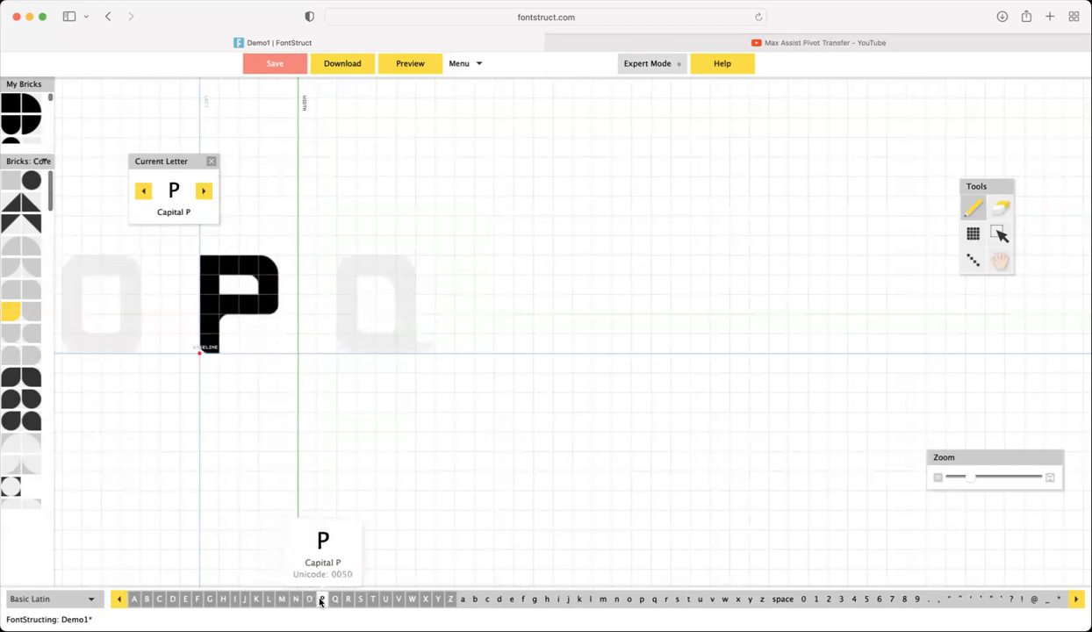
pyautogui.click(333, 601)
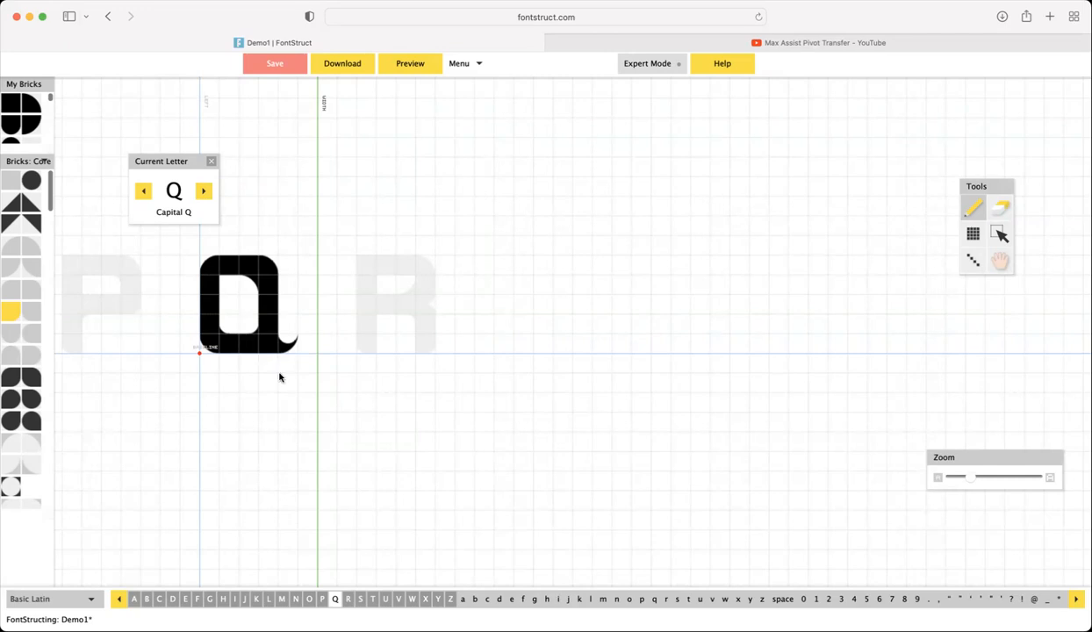
pyautogui.click(349, 600)
pyautogui.click(359, 599)
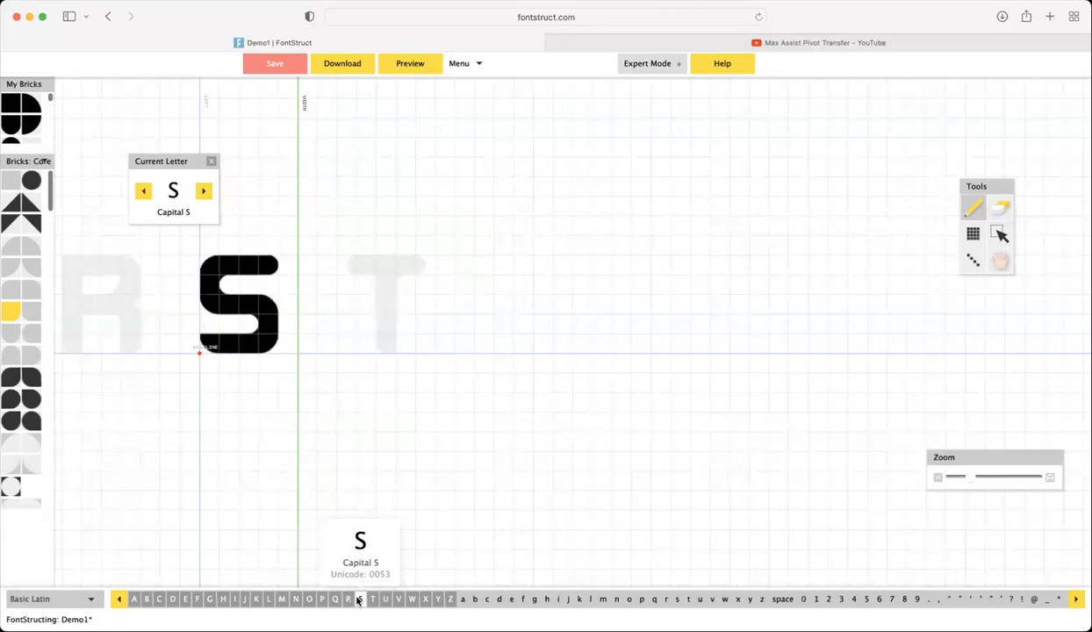
pyautogui.click(370, 600)
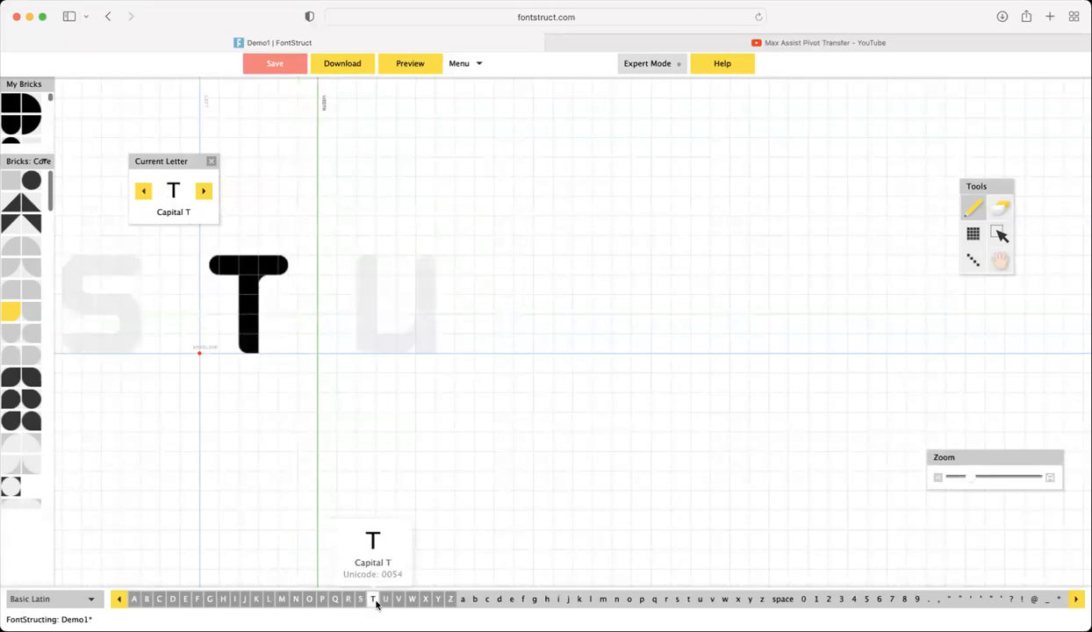
pyautogui.click(384, 600)
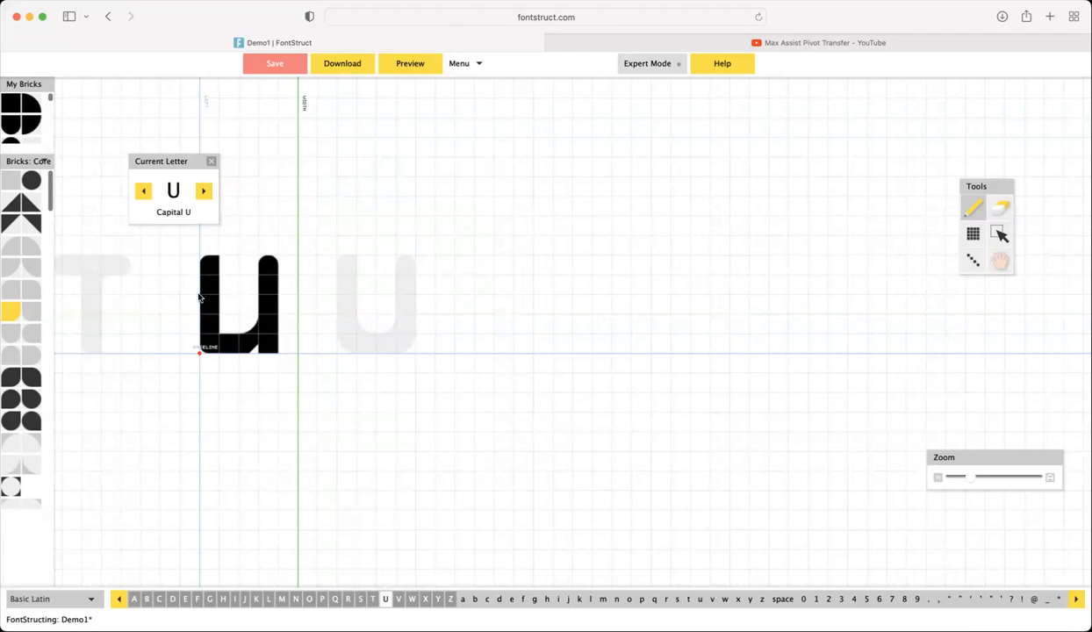
pyautogui.click(463, 63)
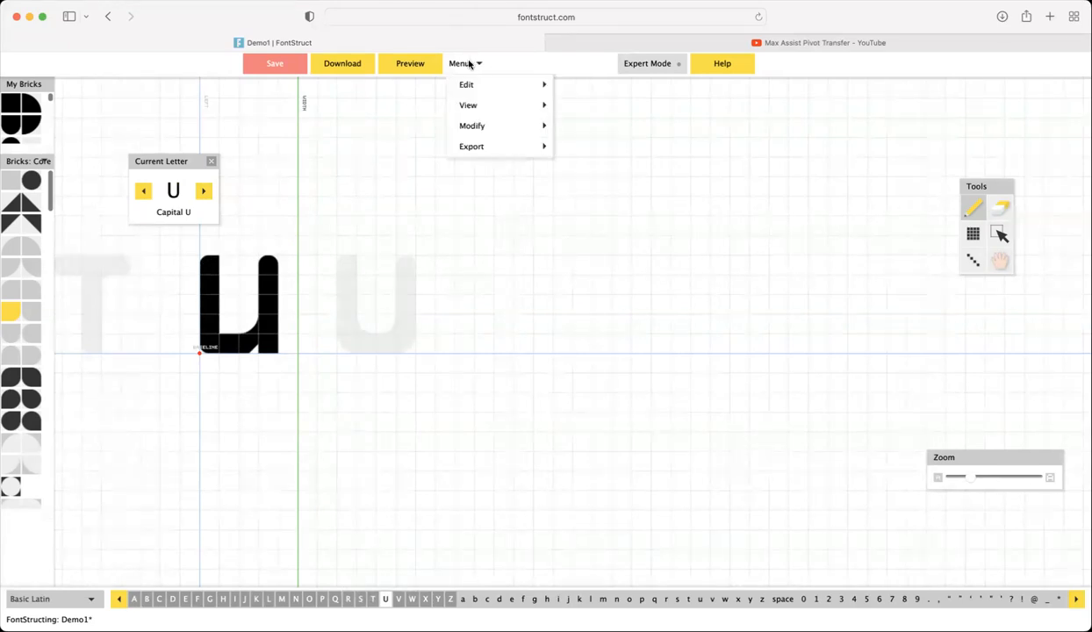
pyautogui.moveTo(468, 84)
pyautogui.moveTo(470, 107)
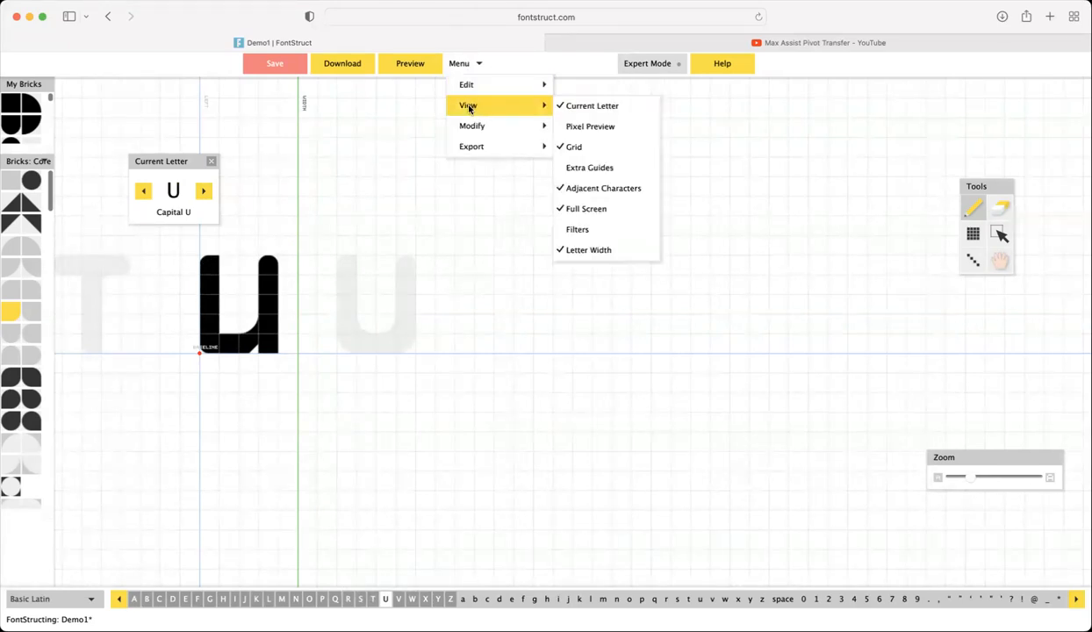
pyautogui.moveTo(471, 126)
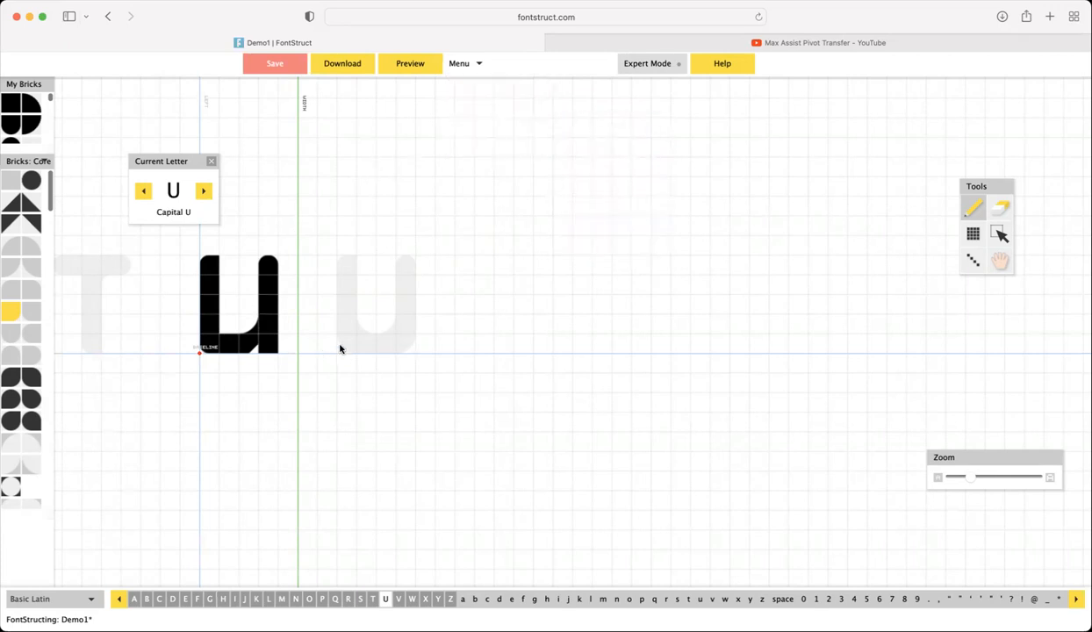
# Step: View capitals V, W, X, Y and Z in turn to examine their brick shapes
pyautogui.click(397, 600)
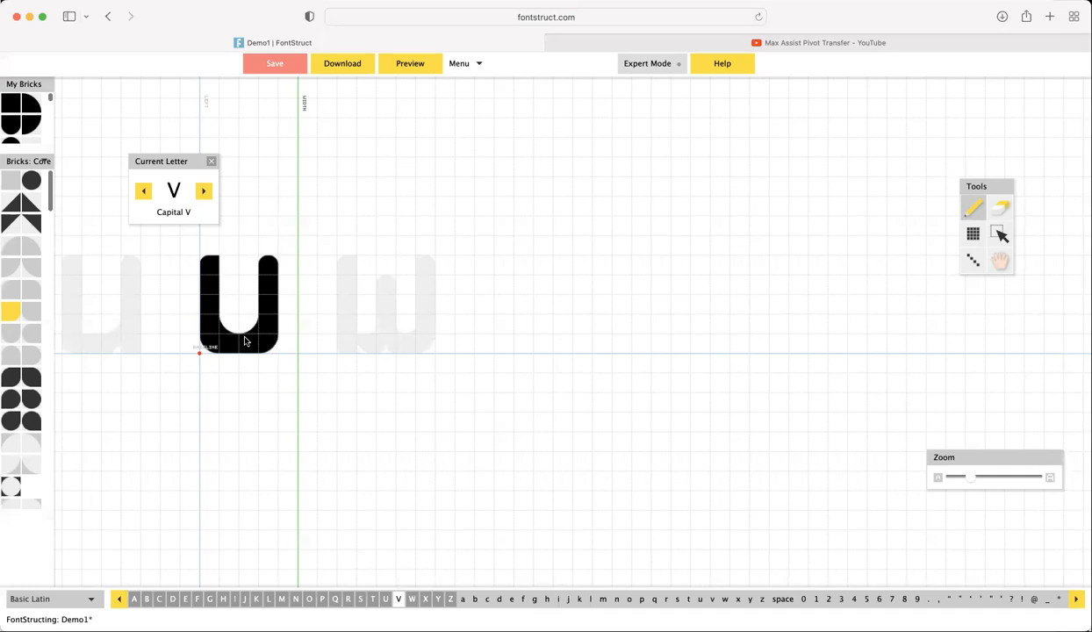
pyautogui.click(411, 601)
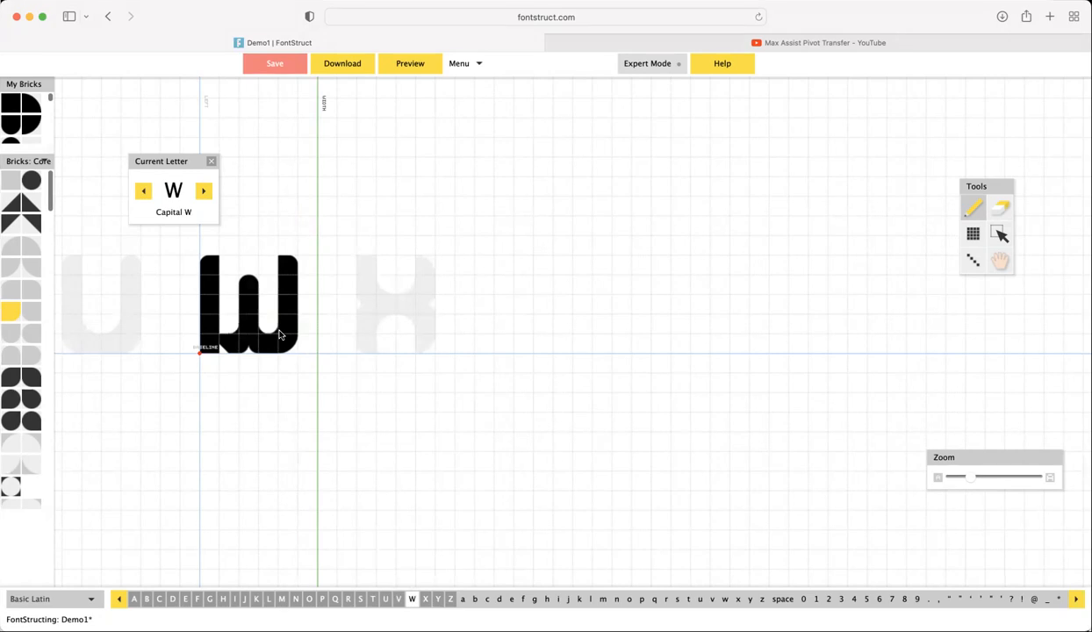
pyautogui.click(425, 599)
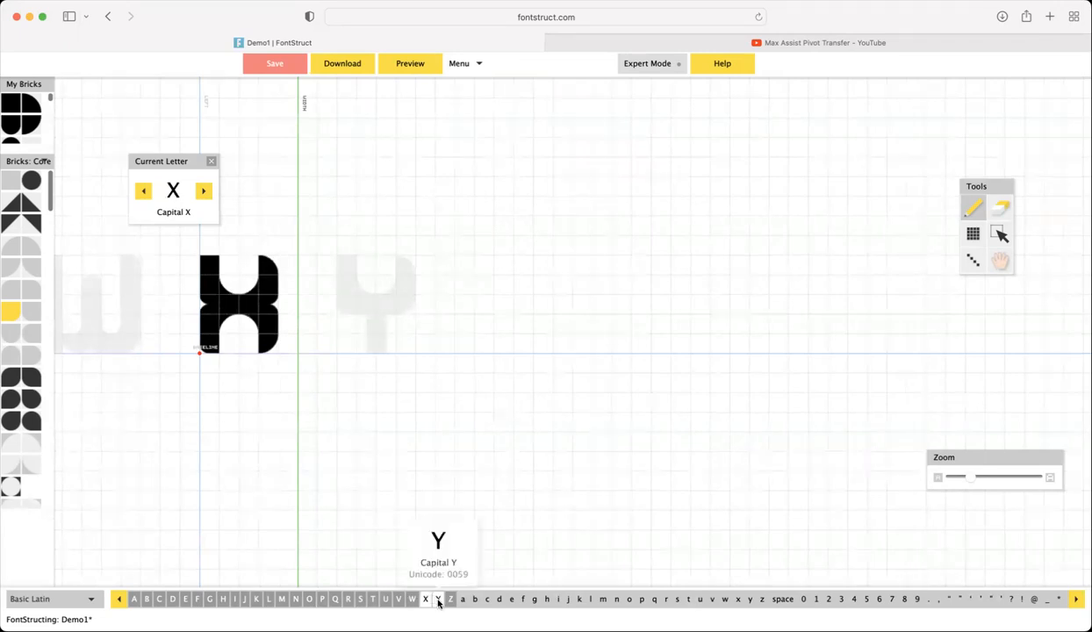
pyautogui.click(438, 599)
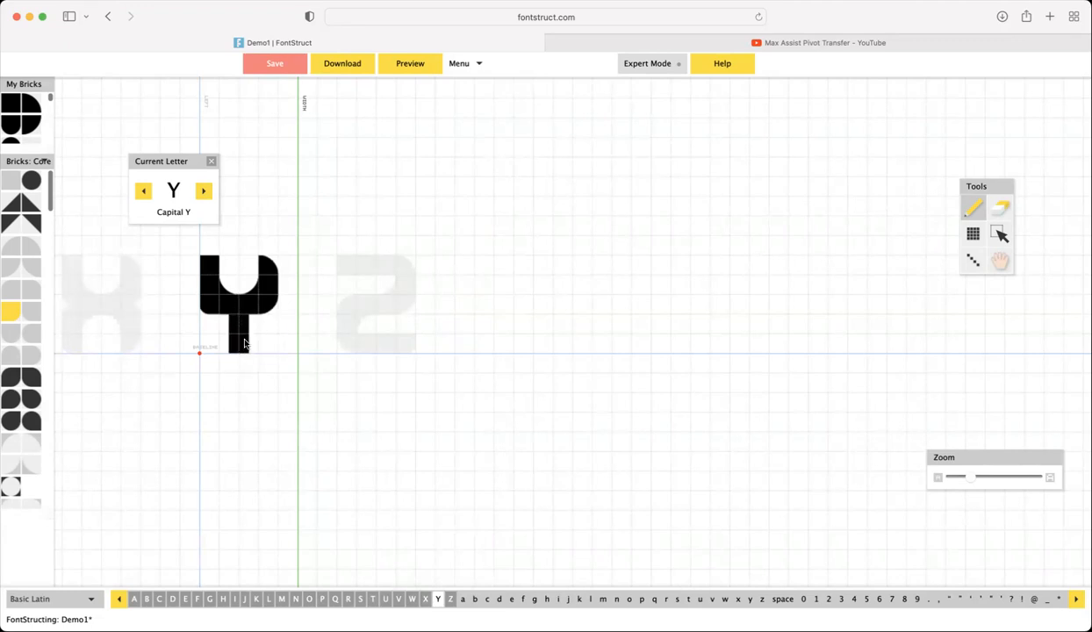
pyautogui.click(450, 599)
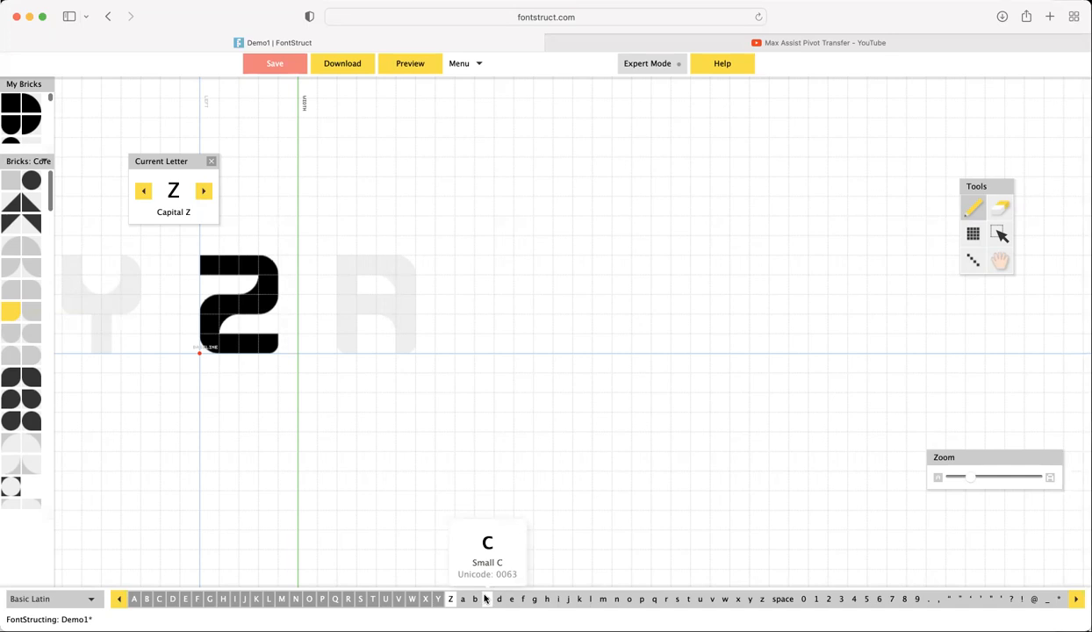
# Step: Place a square brick over the faint L beside capital M, and undo it
pyautogui.click(296, 599)
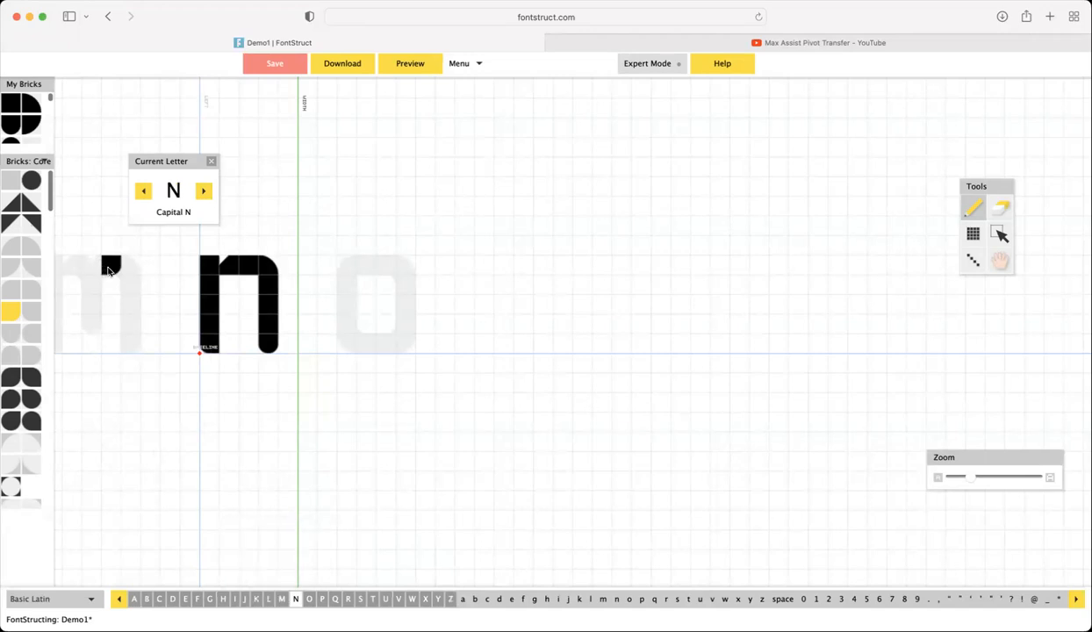
pyautogui.click(4, 182)
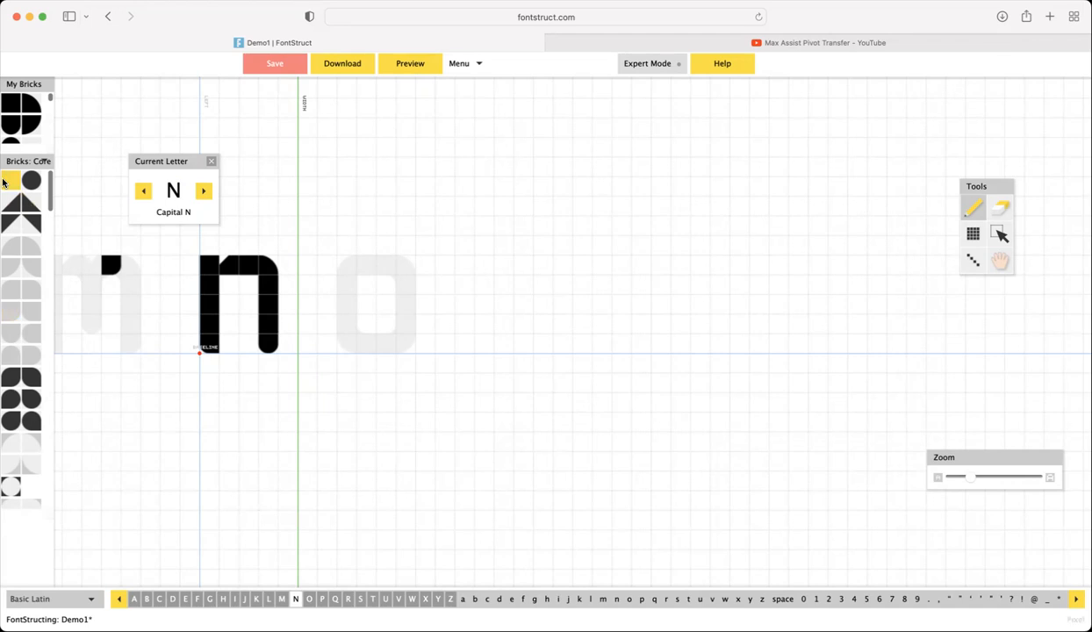
pyautogui.click(281, 598)
pyautogui.click(86, 300)
pyautogui.click(479, 67)
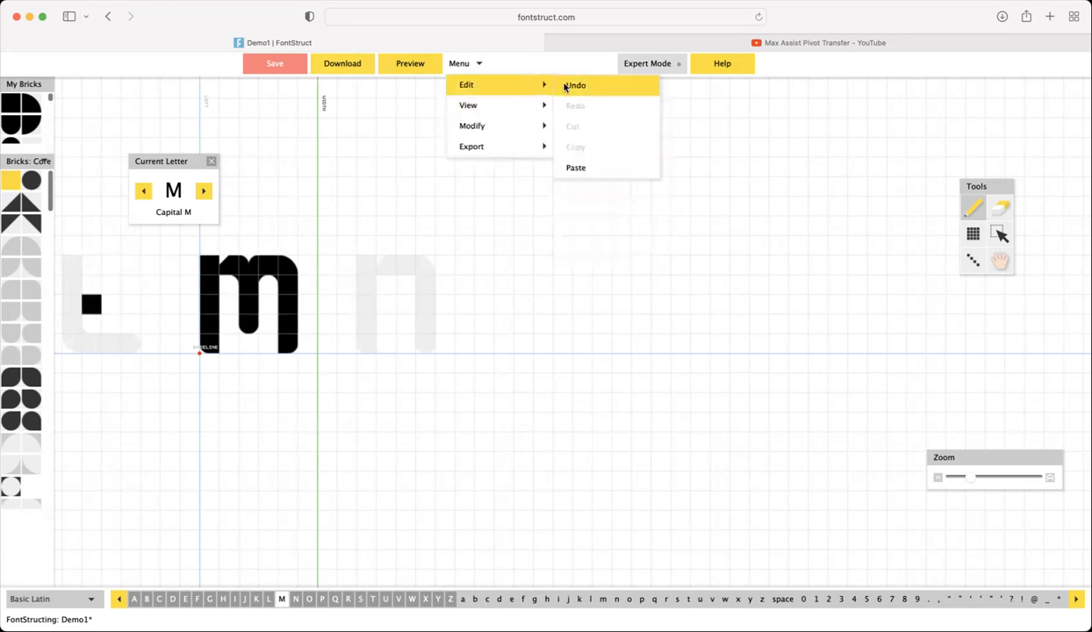
pyautogui.click(566, 85)
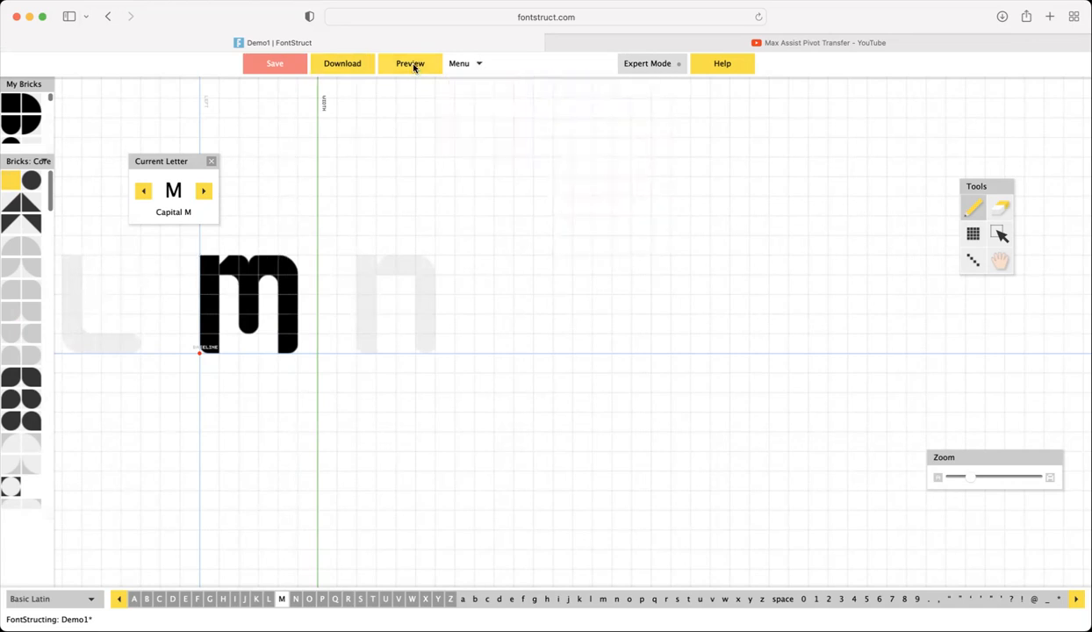
# Step: Preview the font with its sample text replaced by the letter N, and save the font
pyautogui.click(410, 65)
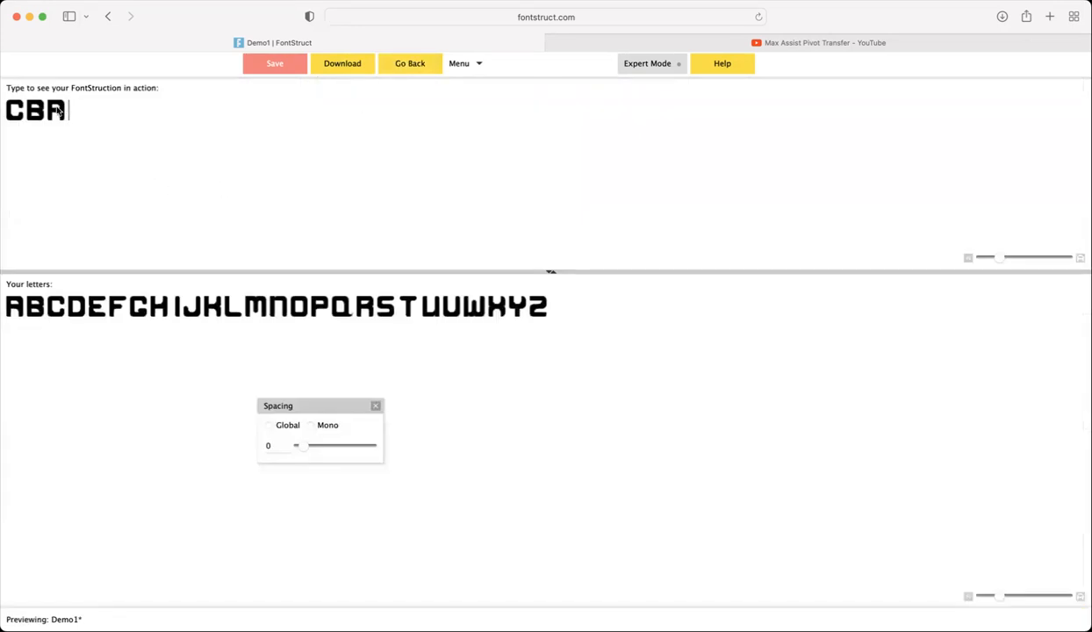
pyautogui.press('BackSpace')
pyautogui.press('BackSpace')
pyautogui.press('BackSpace')
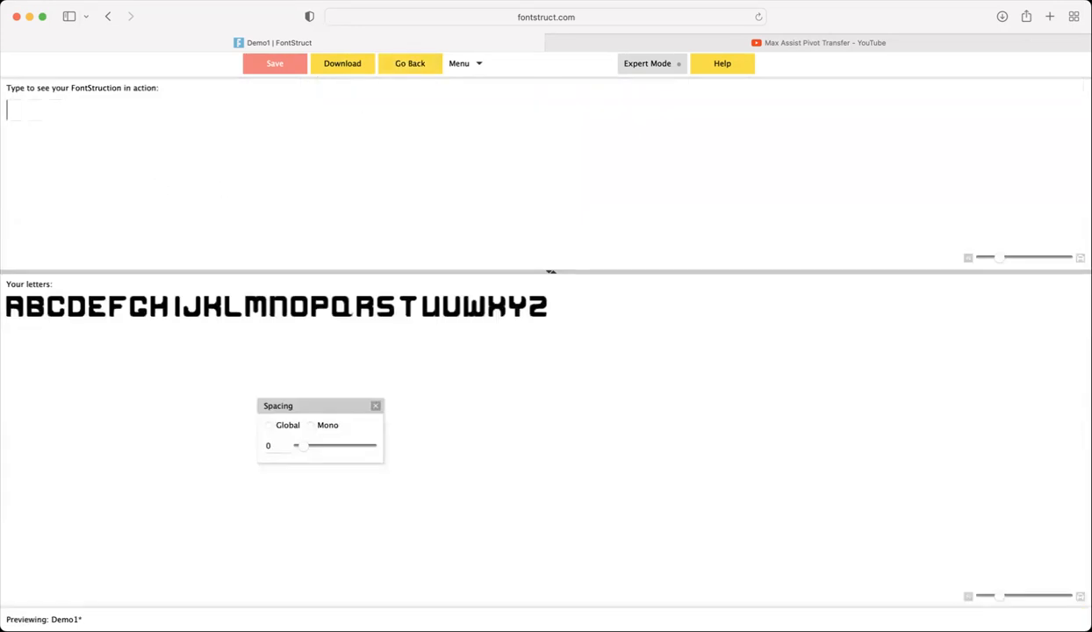
pyautogui.write('n')
pyautogui.press('BackSpace')
pyautogui.write('n')
pyautogui.click(283, 64)
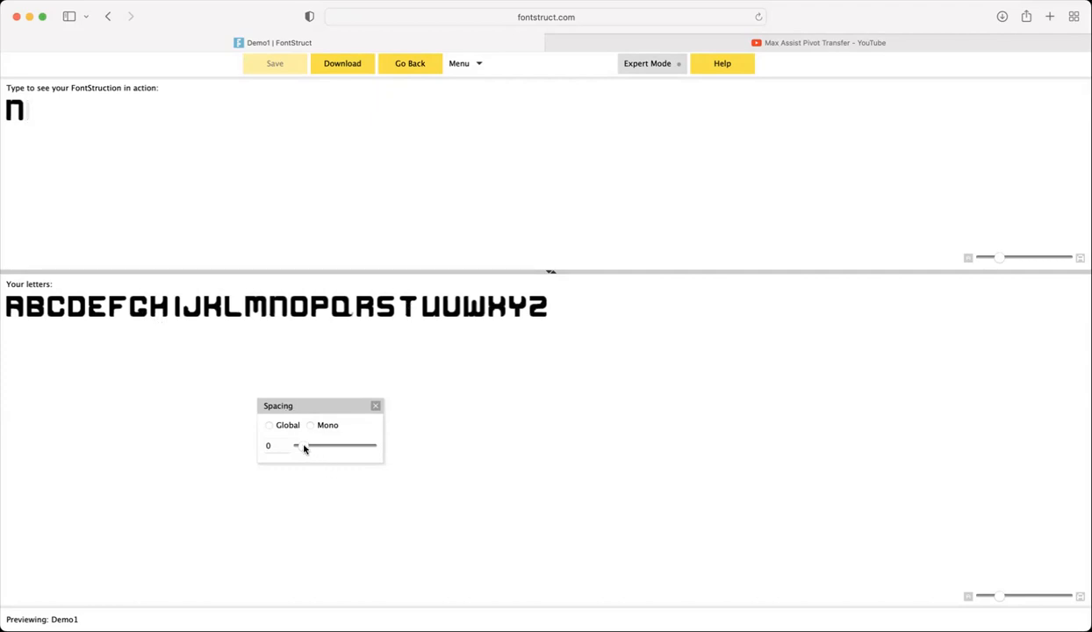
# Step: Set the font's global letter spacing to -0.08 and save the change
pyautogui.moveTo(304, 447); pyautogui.dragTo(301, 449)
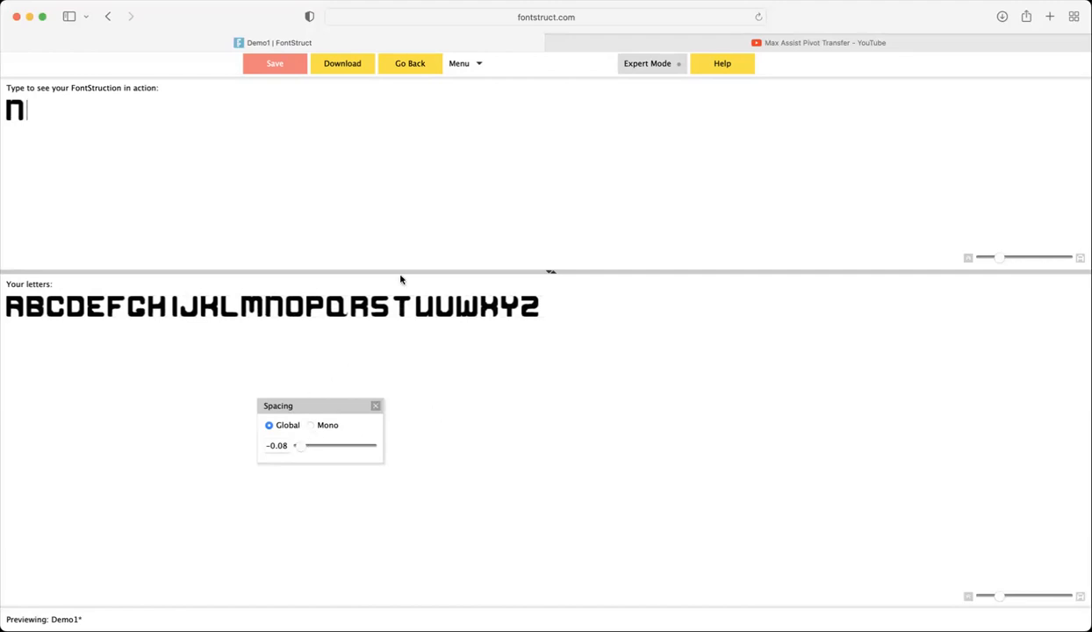
pyautogui.click(277, 65)
# Step: Download the saved Demo1 font
pyautogui.click(341, 69)
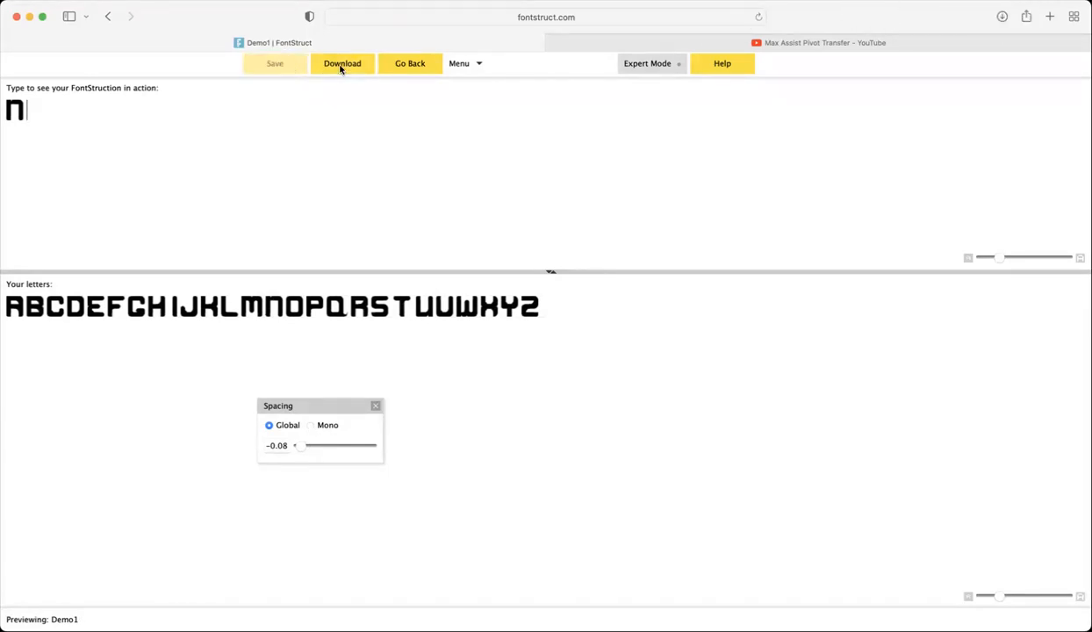